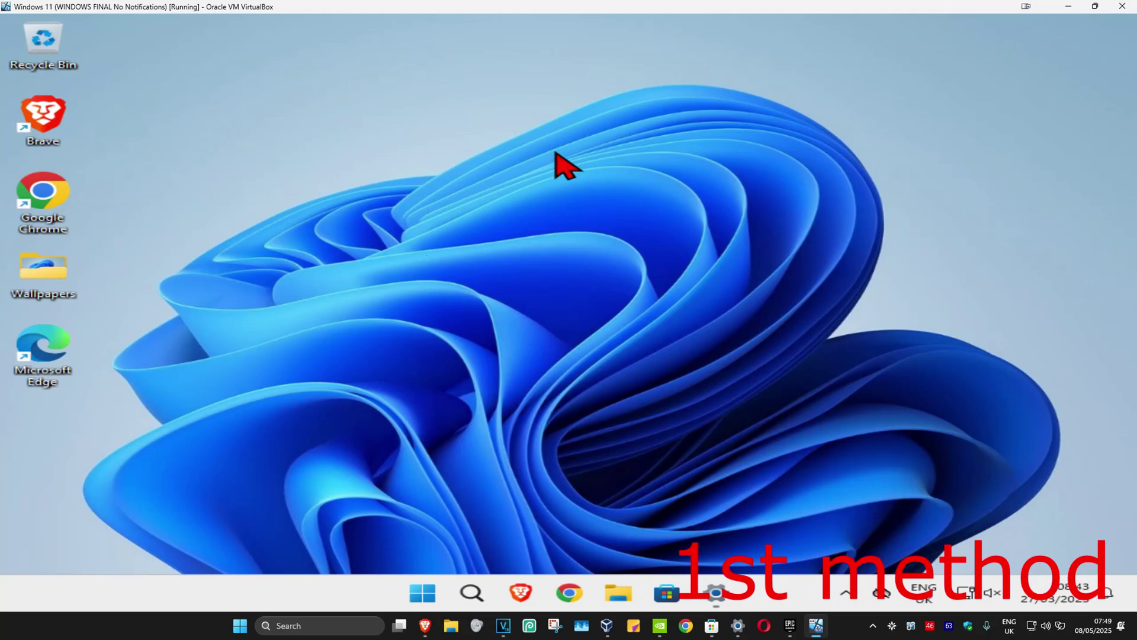
- Search for 'mouse settings' and open the Mouse settings page
left_click(472, 592)
type("mous")
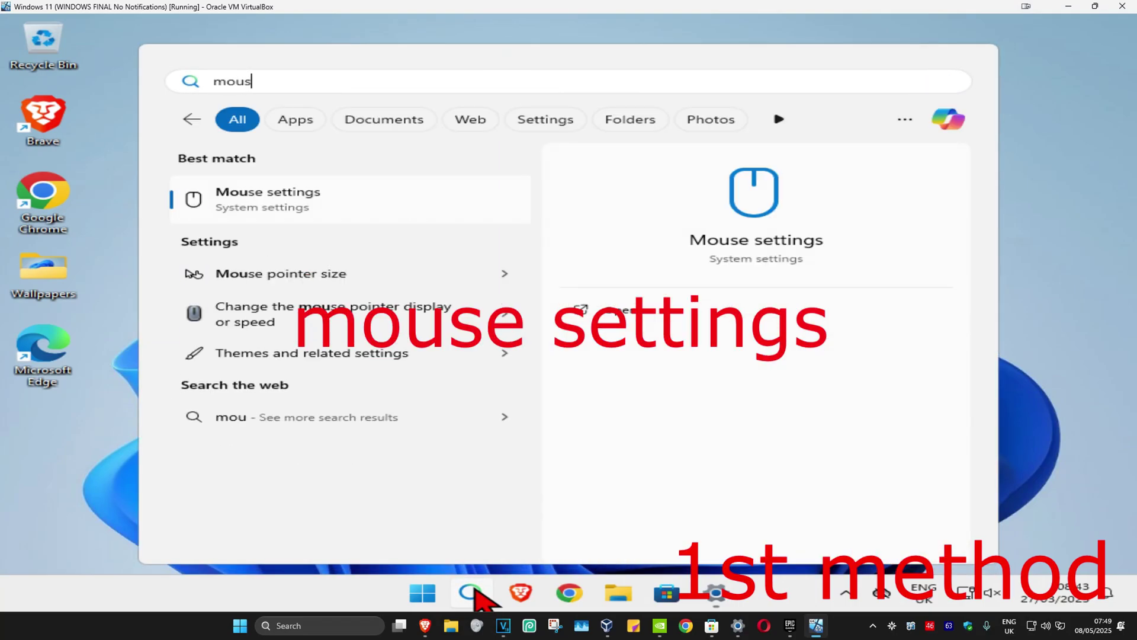
type("e sett")
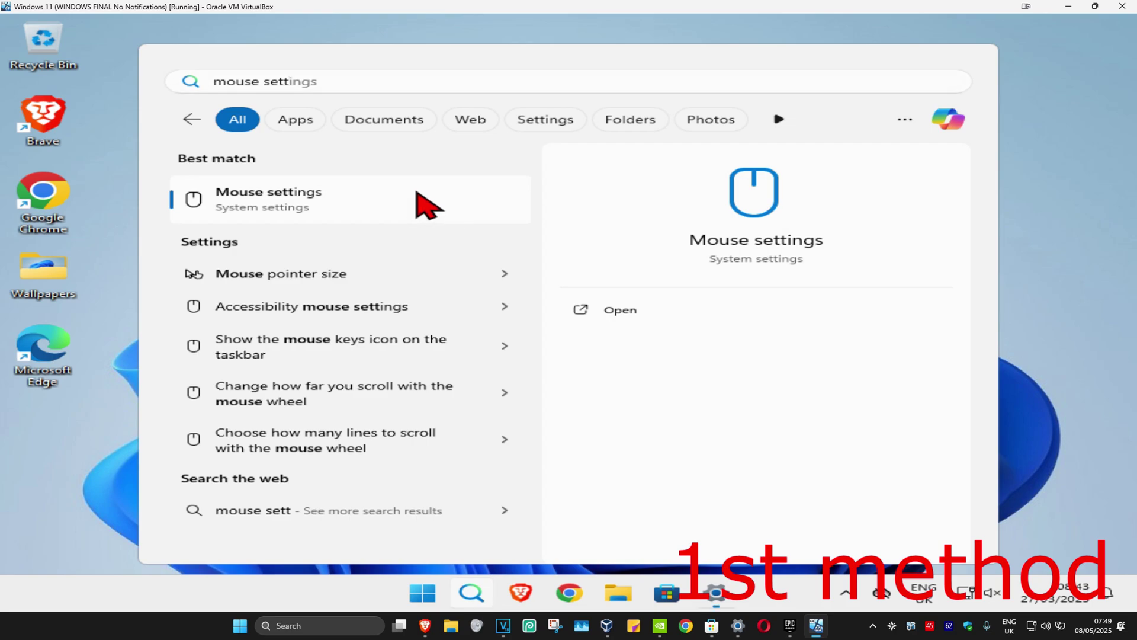
left_click(415, 196)
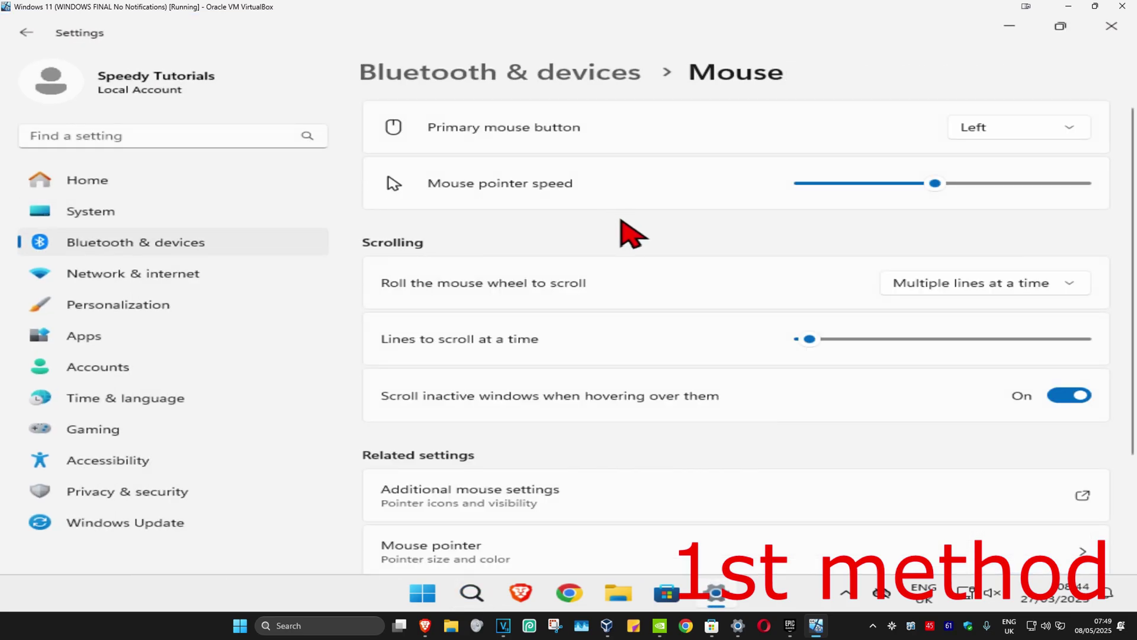
scroll(618, 236, "down", 2)
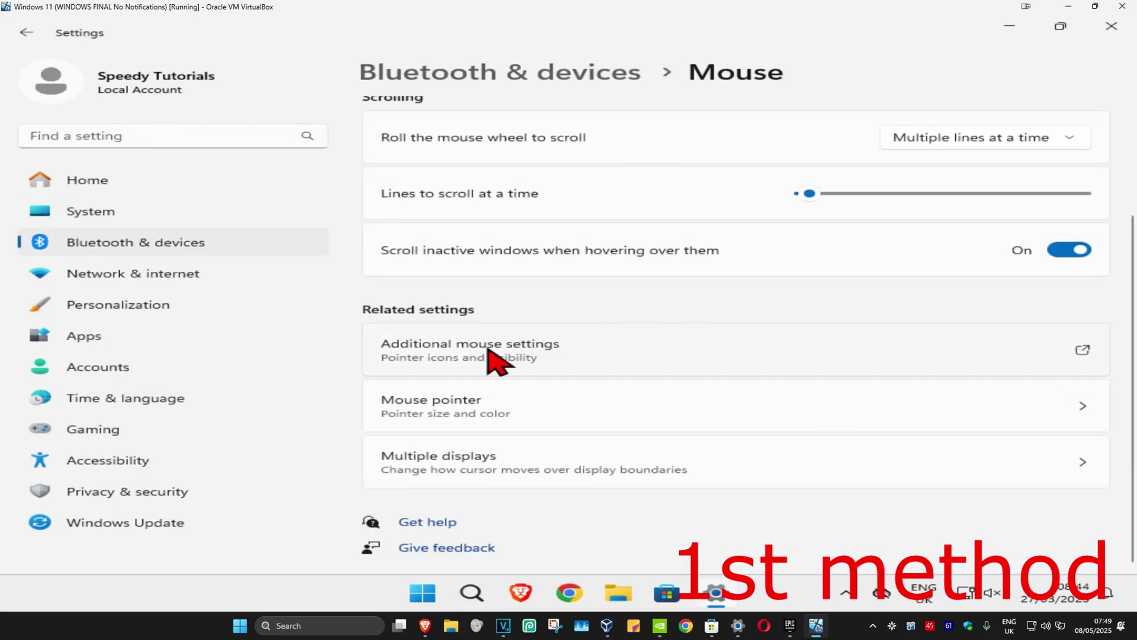
- Uncheck Enhance pointer precision on the Pointer Options tab of Mouse Properties and confirm
left_click(526, 364)
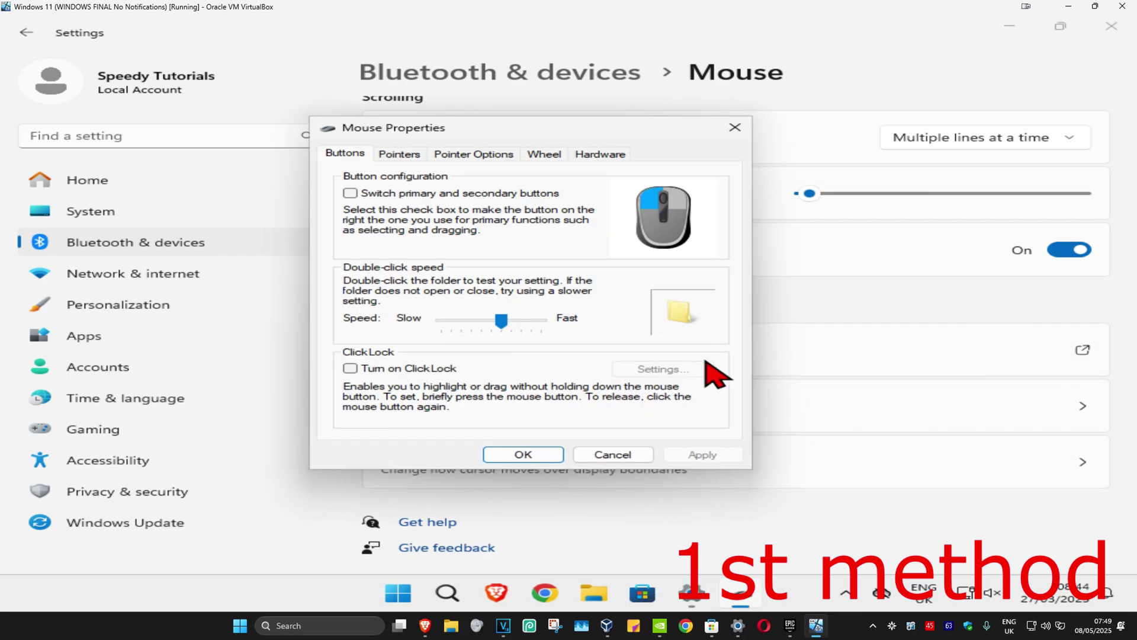
left_click(456, 158)
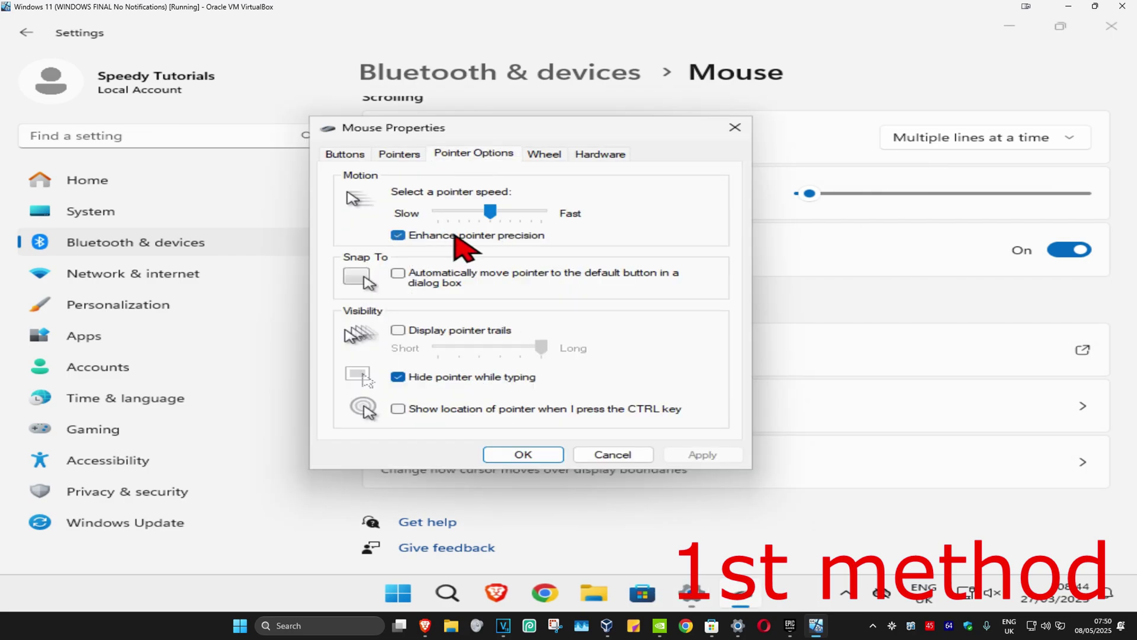
left_click(403, 236)
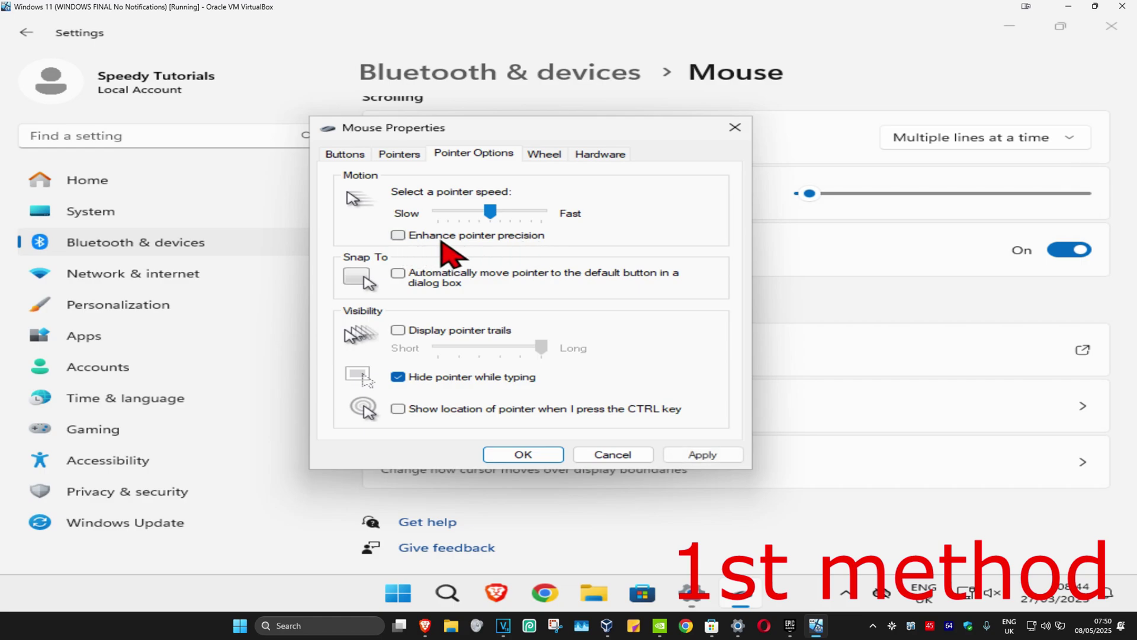
left_click(524, 454)
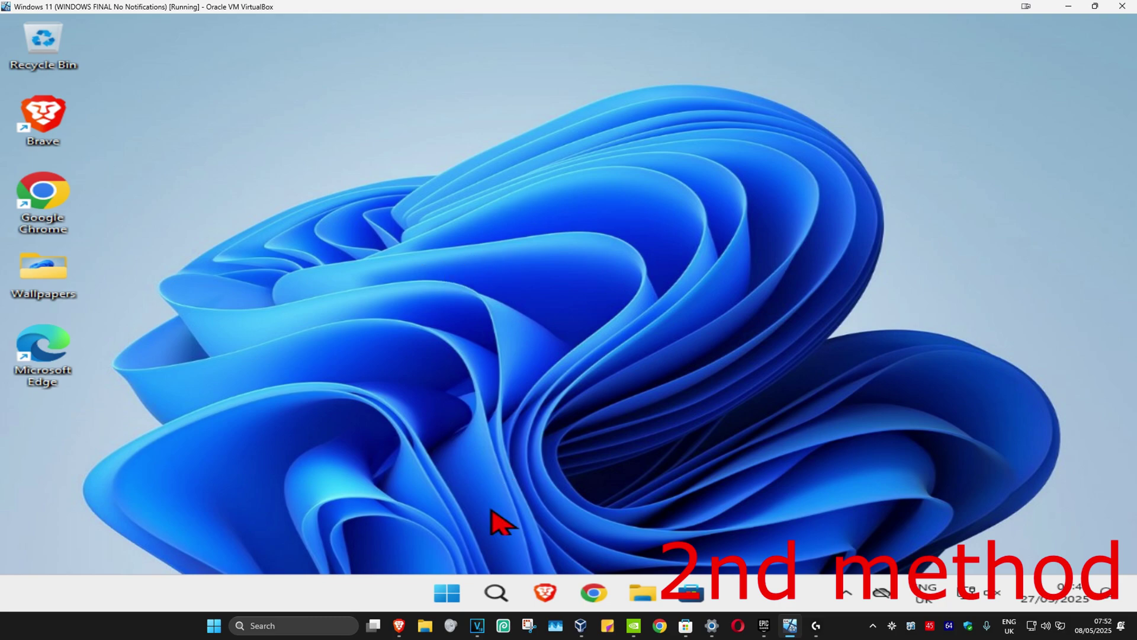
- Open Device Manager and show the context menu for the HID-compliant mouse under Mice
left_click(495, 593)
type("devi")
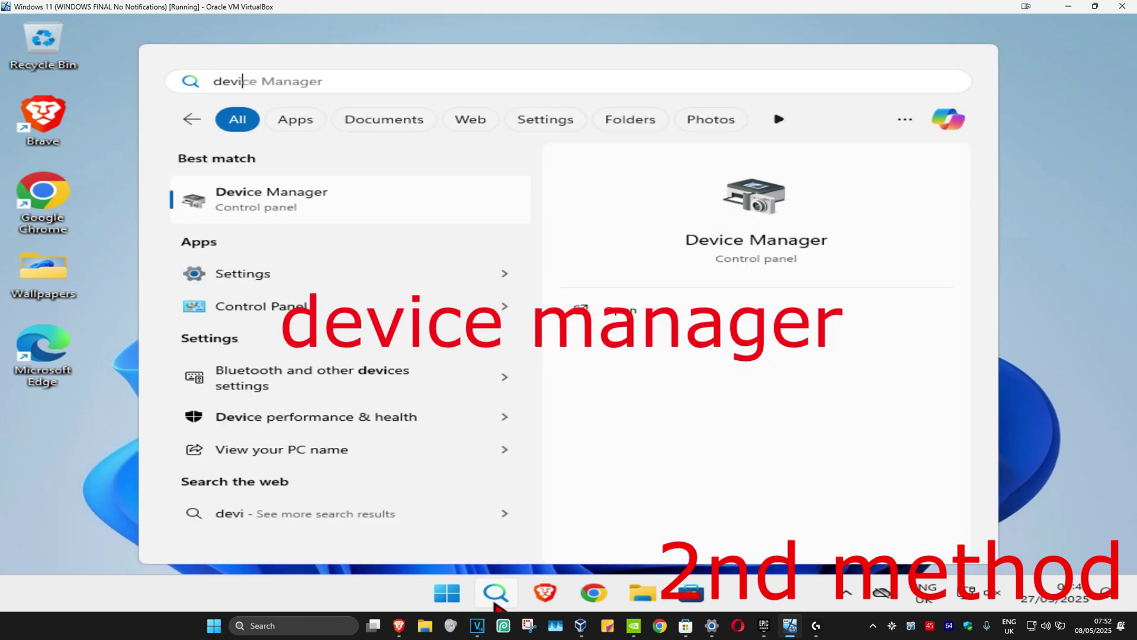
left_click(281, 196)
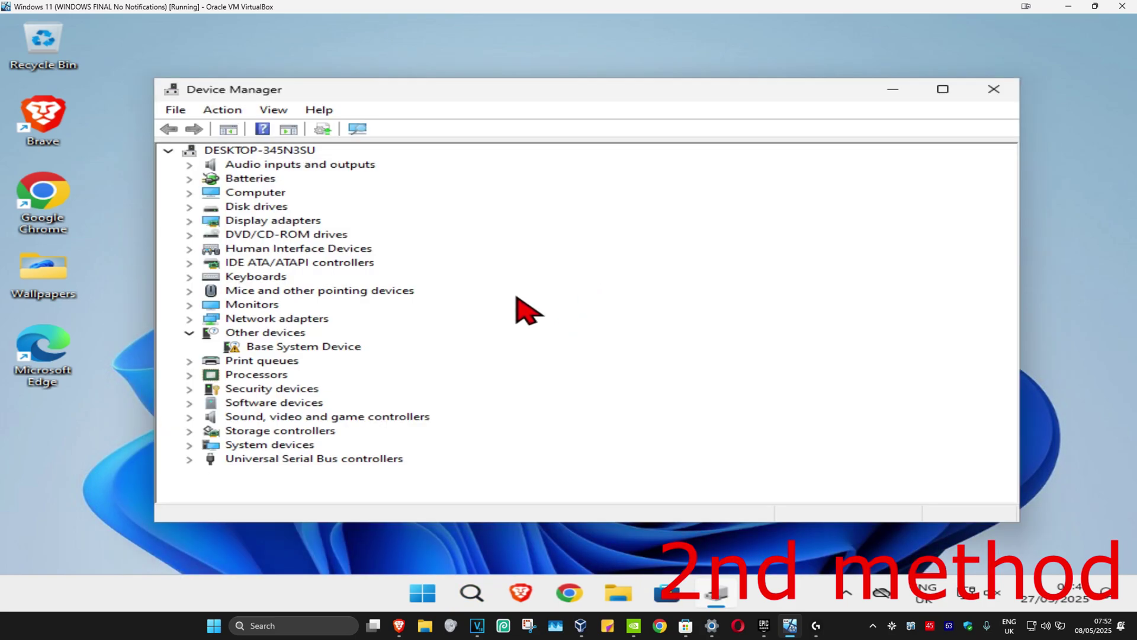
left_click(189, 291)
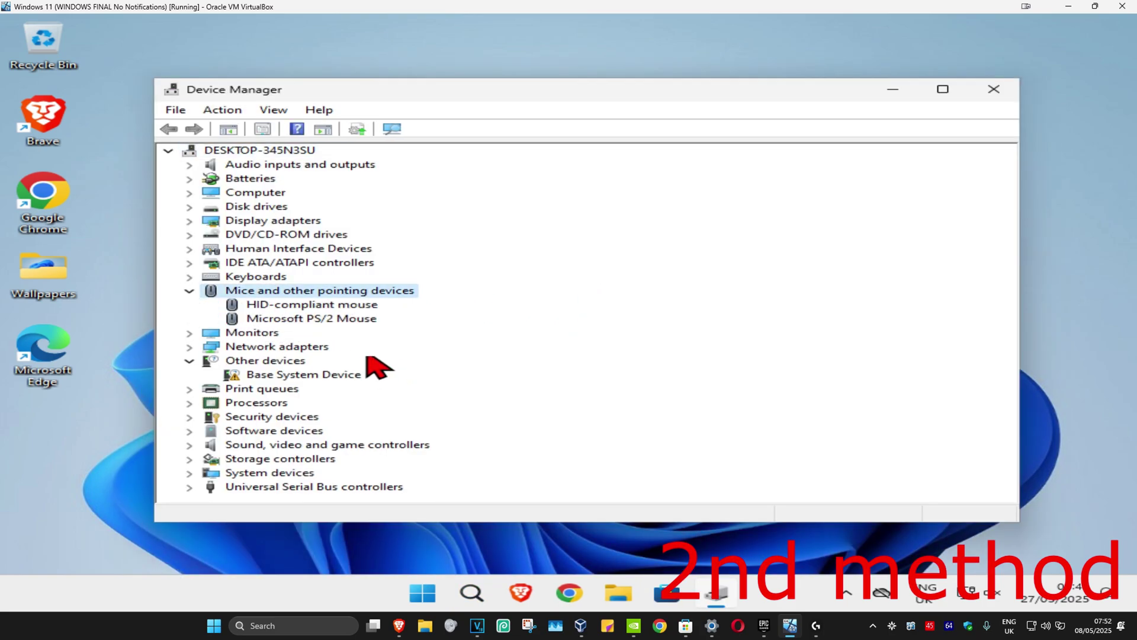
left_click(282, 305)
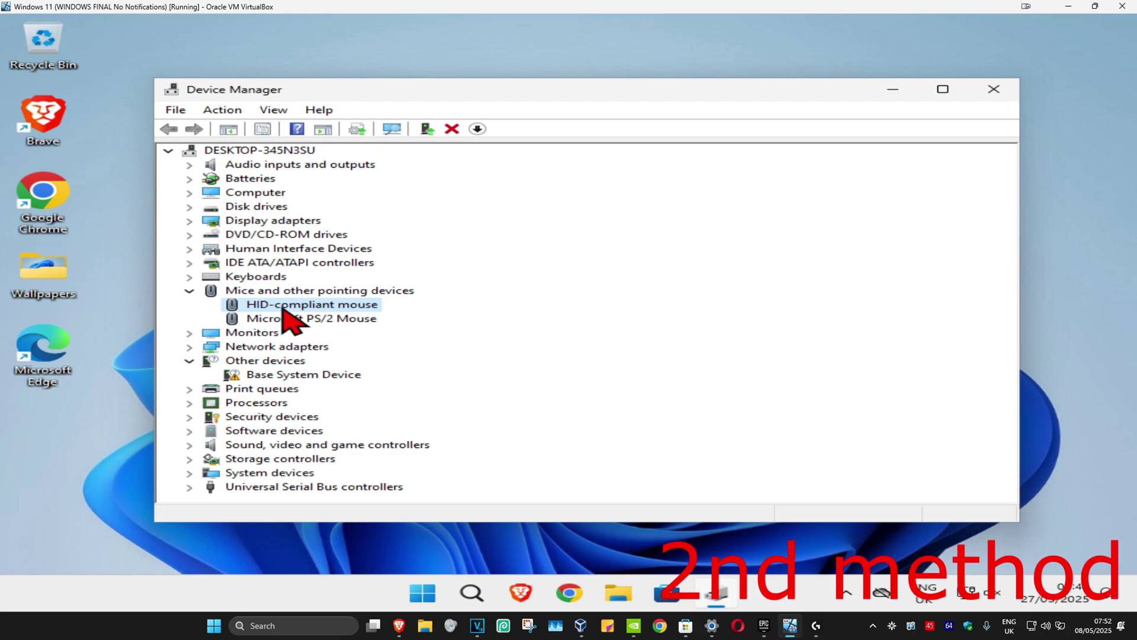
right_click(283, 306)
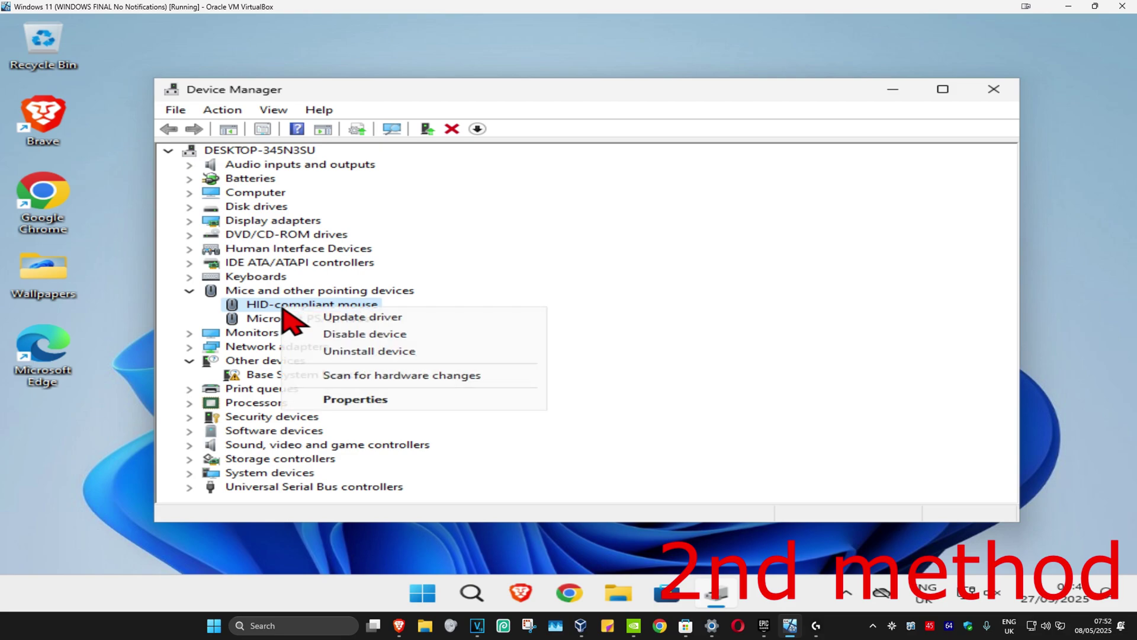
- Update the HID-compliant mouse driver by searching automatically, finding the best driver already installed
left_click(362, 317)
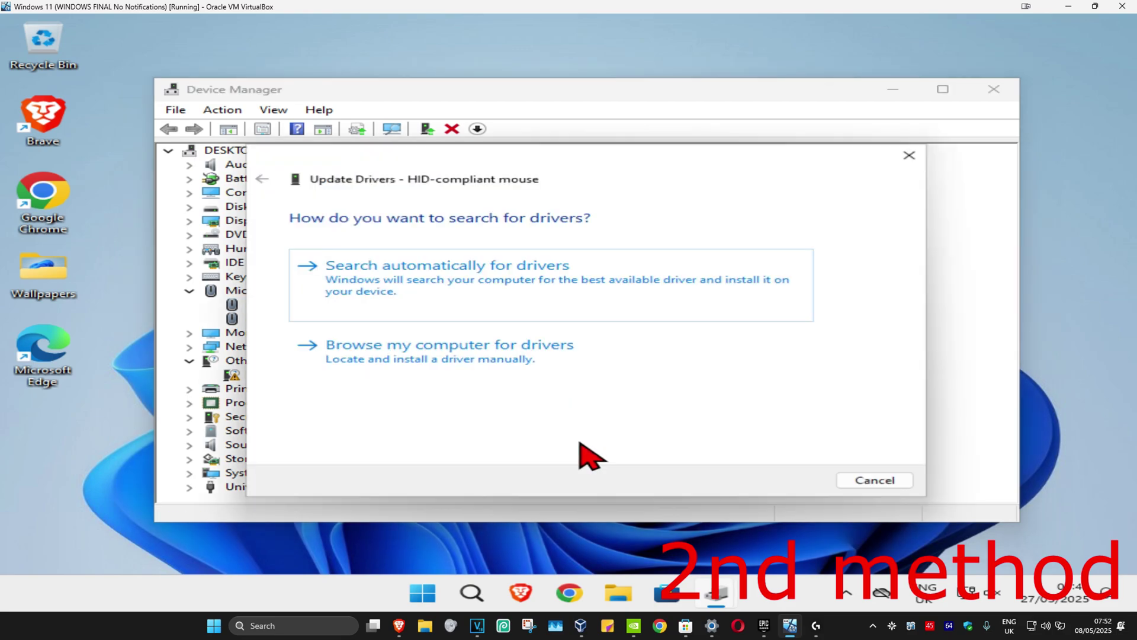
left_click(462, 271)
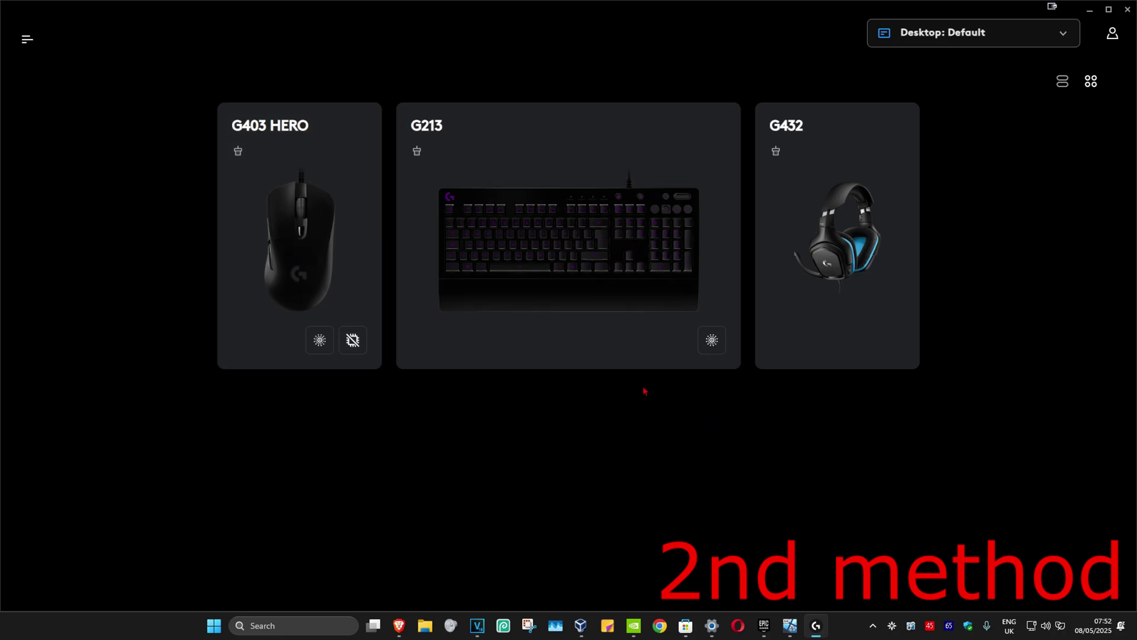
- Check the G403 HERO's 1600 DPI sensitivity and its device settings in G HUB
left_click(322, 171)
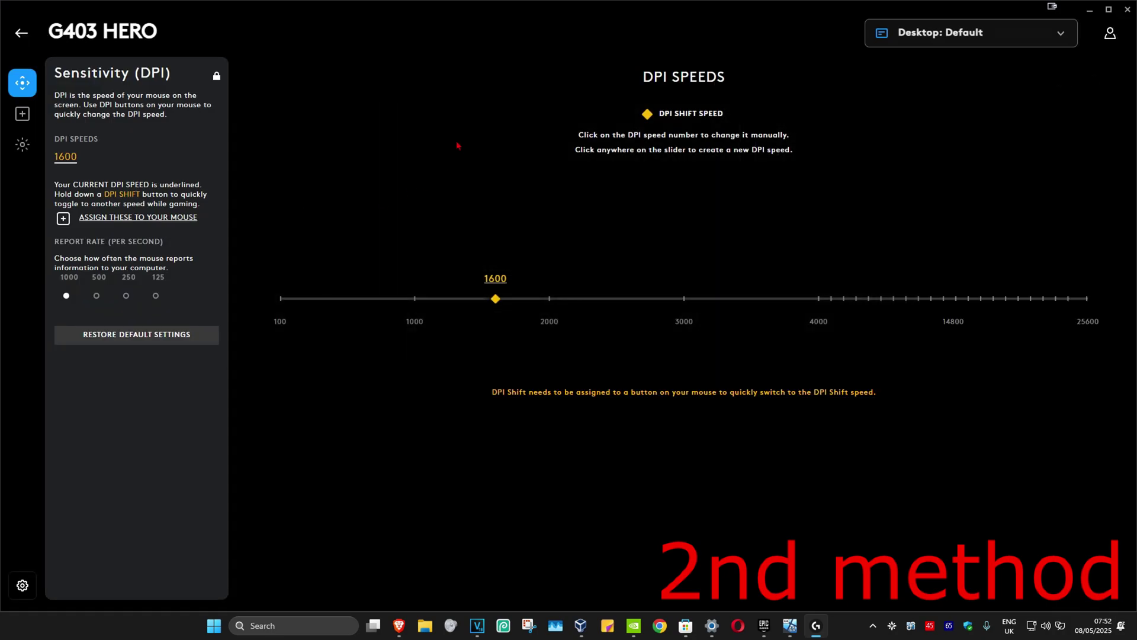
left_click(23, 585)
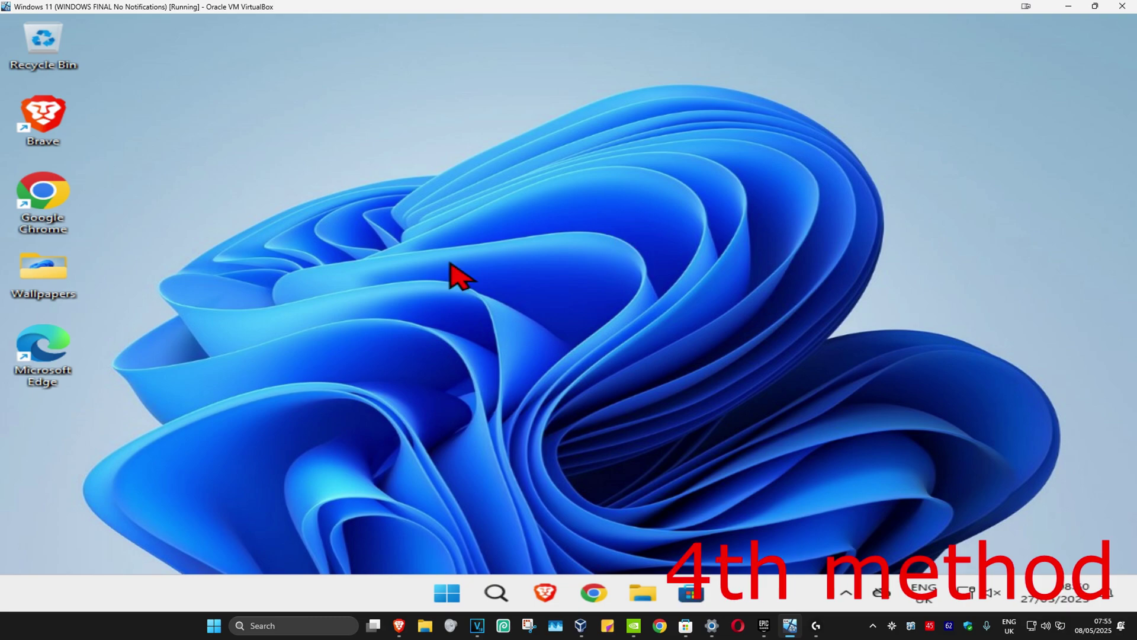
- Search for 'cmd' and run Command Prompt as administrator, approving the UAC prompt
left_click(495, 594)
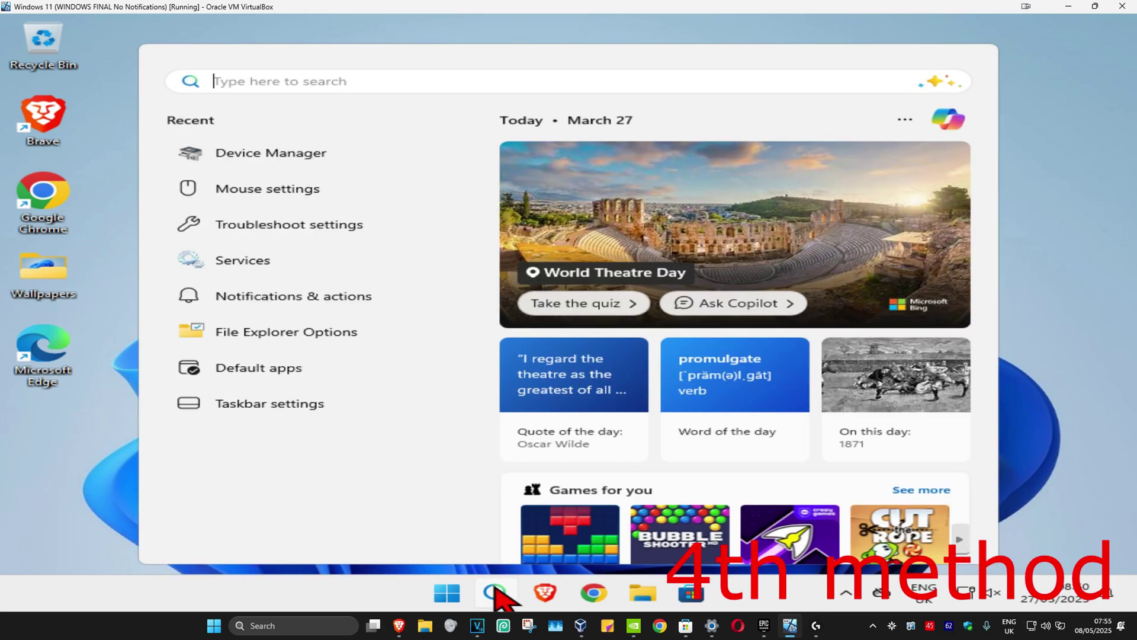
type("cmd")
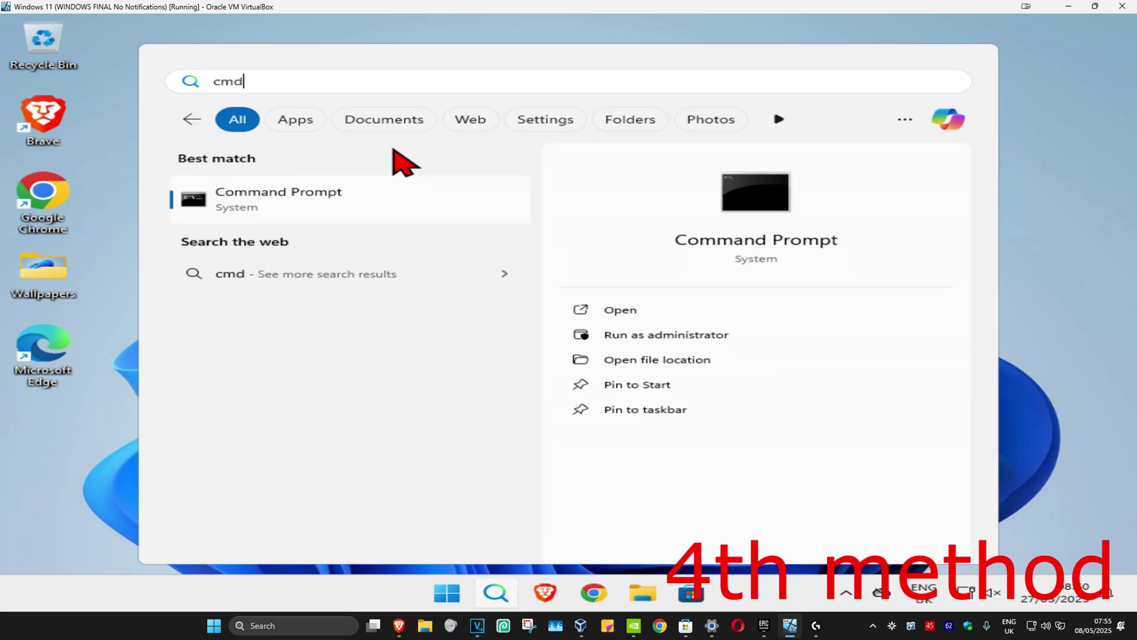
left_click(702, 338)
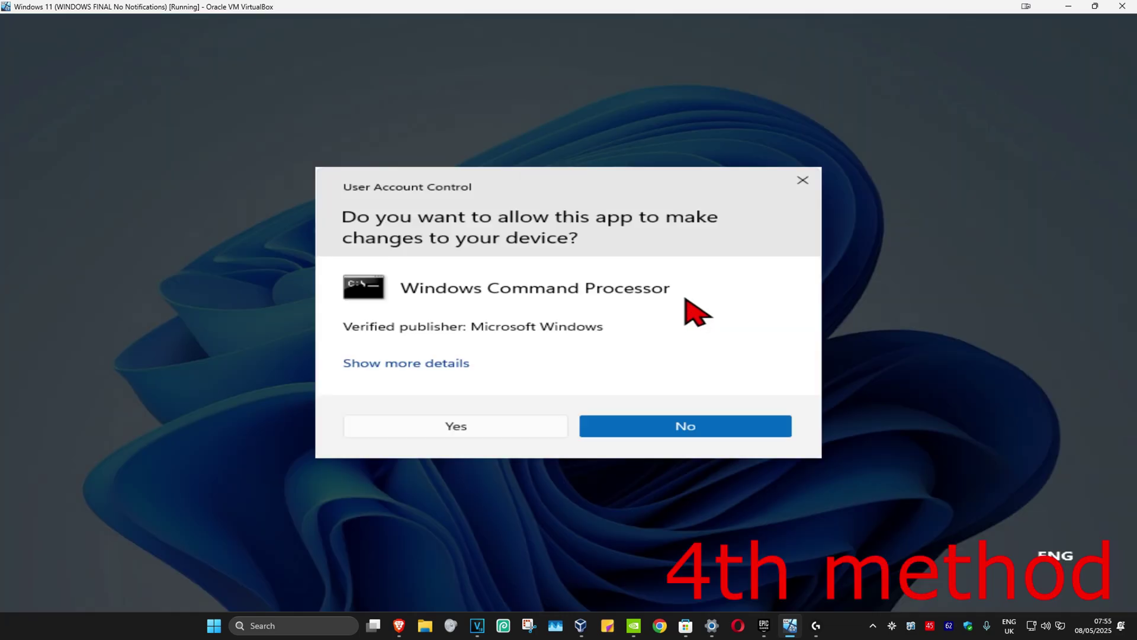
left_click(527, 427)
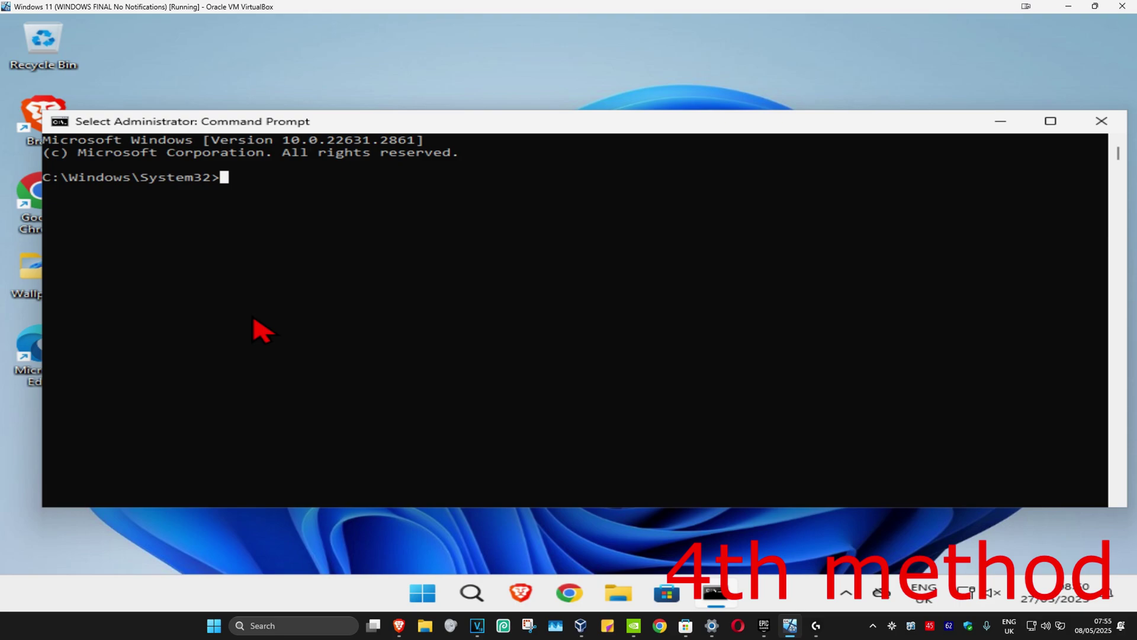
type("msdt.exe -id dev")
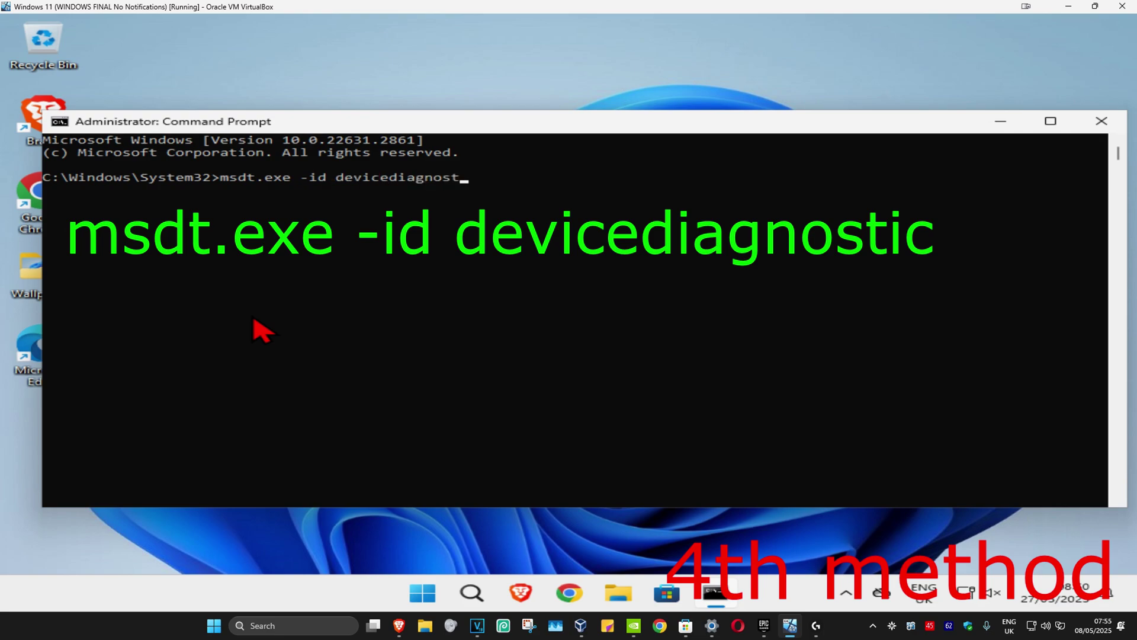
type("ic")
- Run 'msdt.exe -id devicediagnostic' to launch the Hardware and Devices troubleshooter
key("Return")
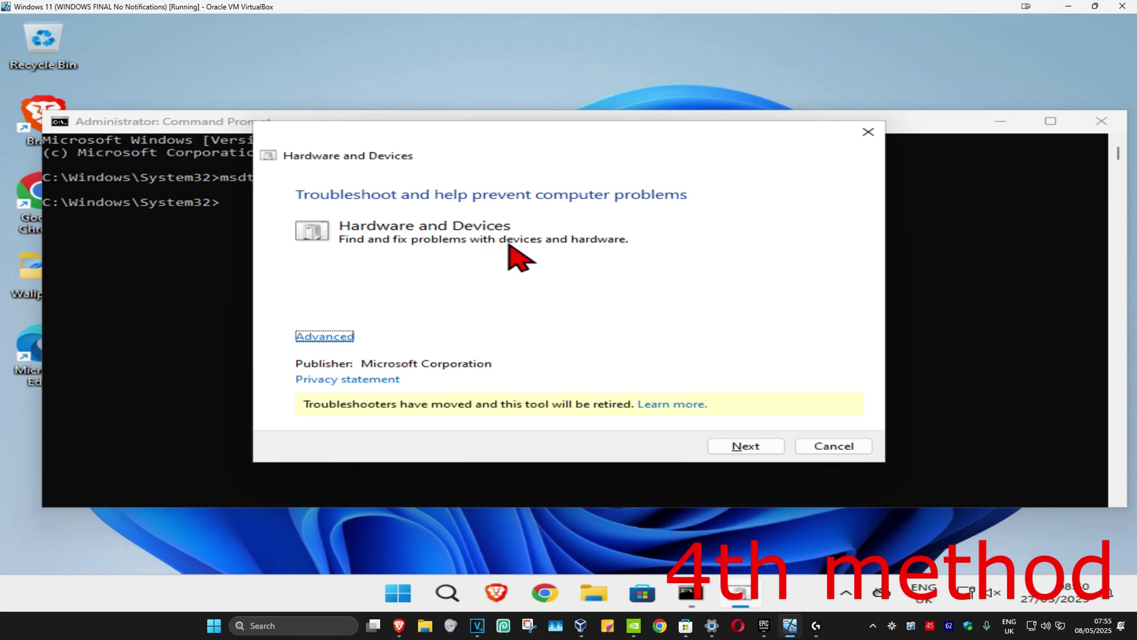
- Run the hardware scan, report the device unlisted, and enable automatic driver checking
left_click(745, 447)
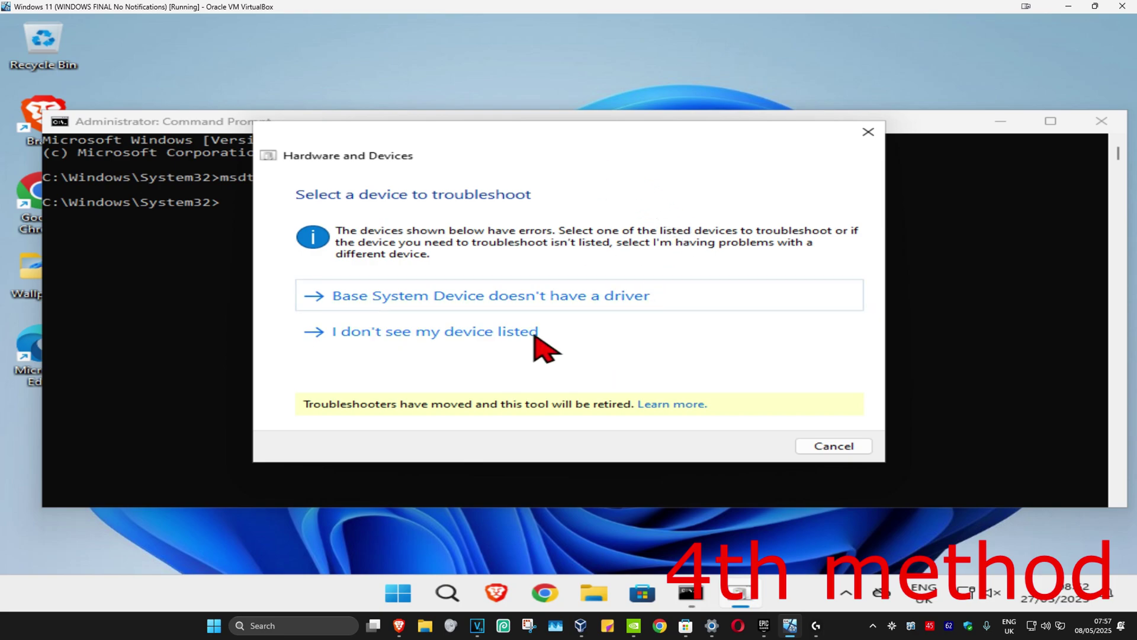
left_click(474, 330)
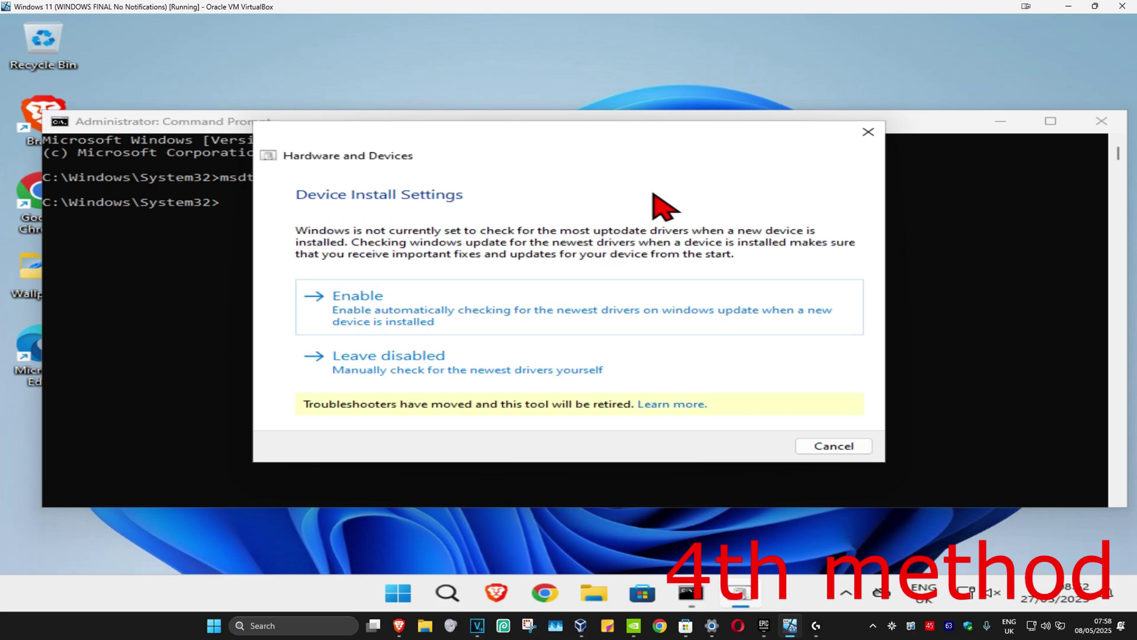
left_click(392, 313)
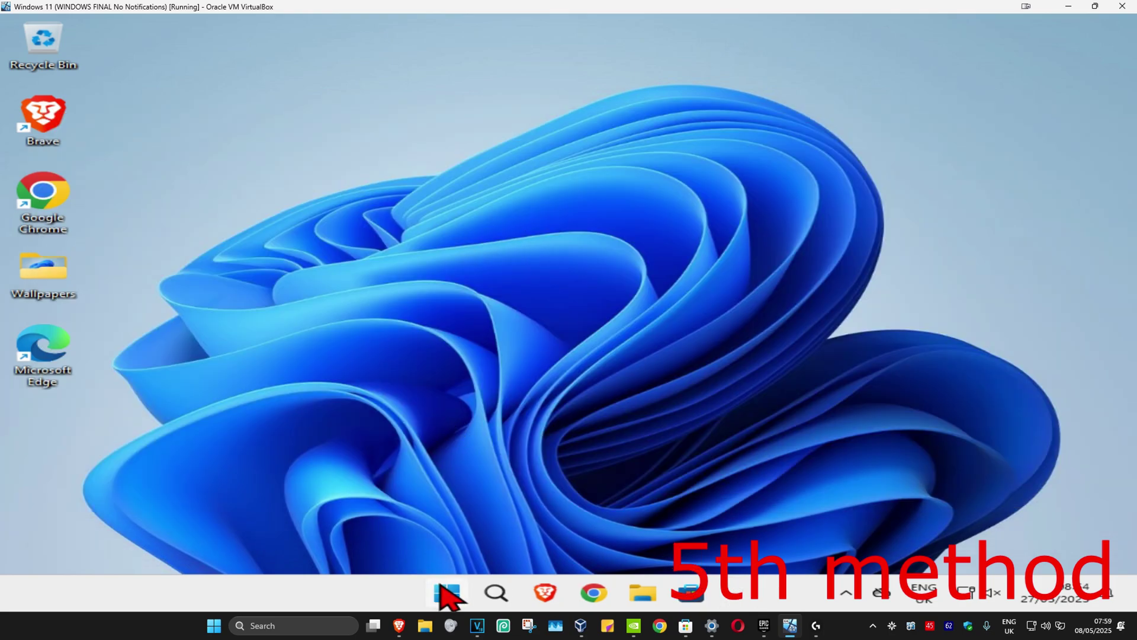
- Restart the PC from the Start menu's power options
left_click(445, 594)
left_click(842, 535)
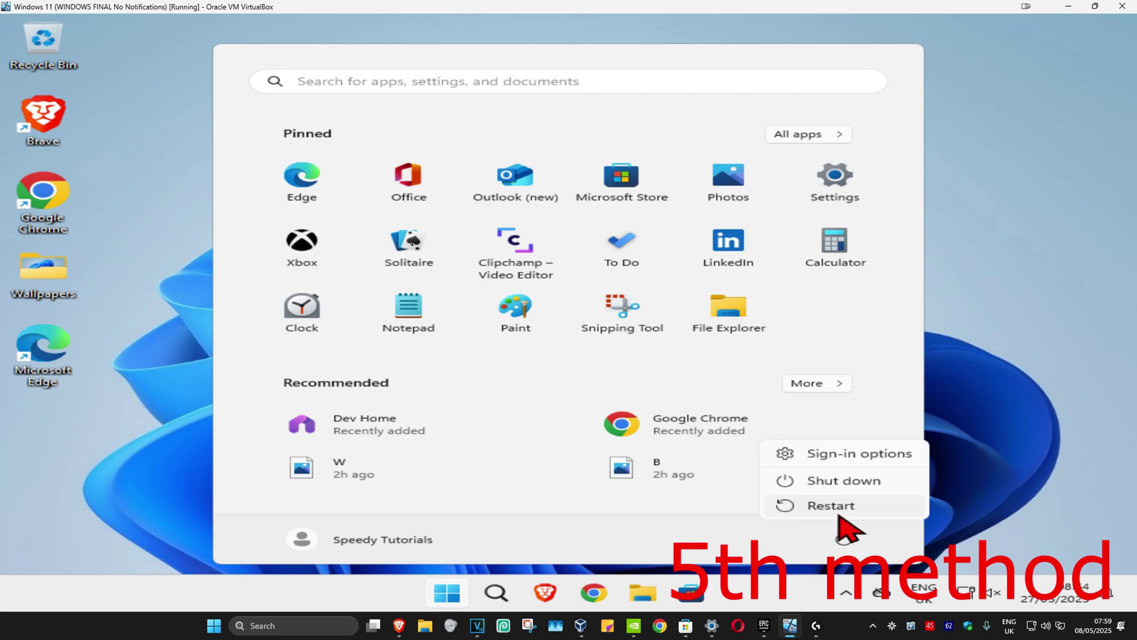
left_click(835, 509)
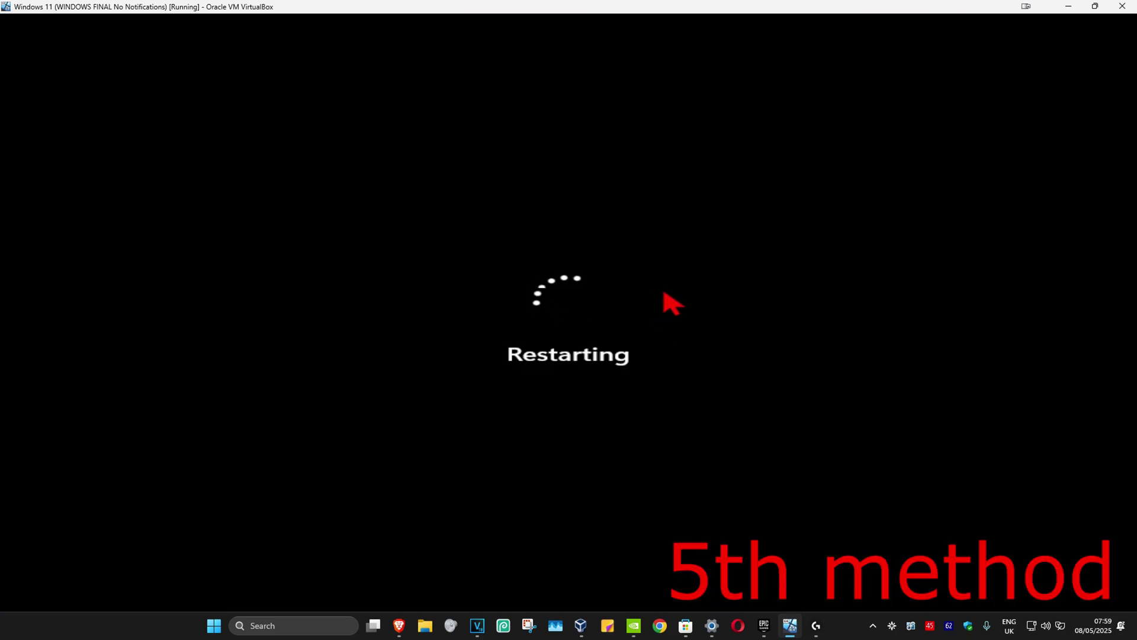